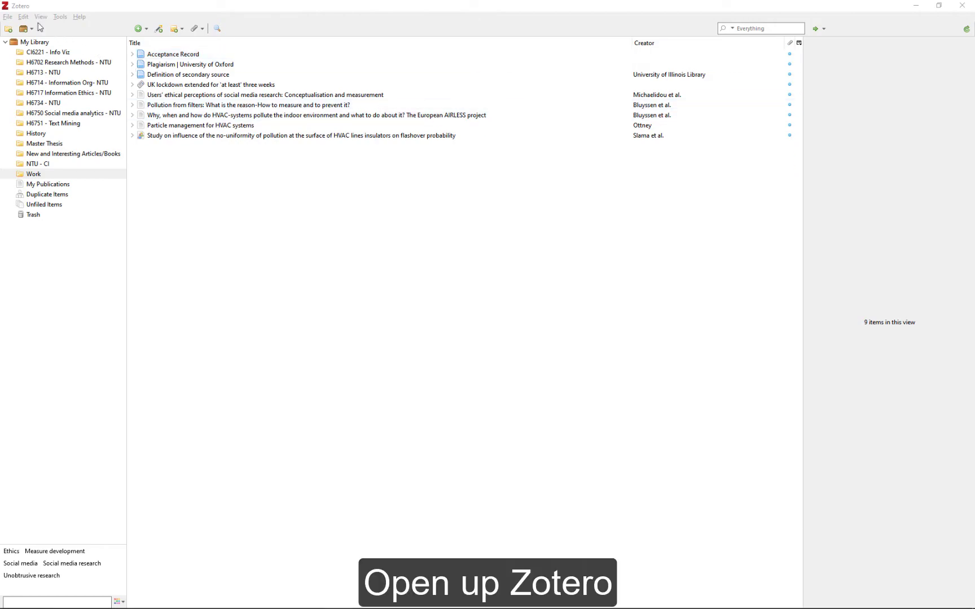
Install the Microsoft Word add-in from Zotero's Cite > Word Processors preferences, then close Preferences.
{"action": "left_click", "coordinate": [26, 18]}
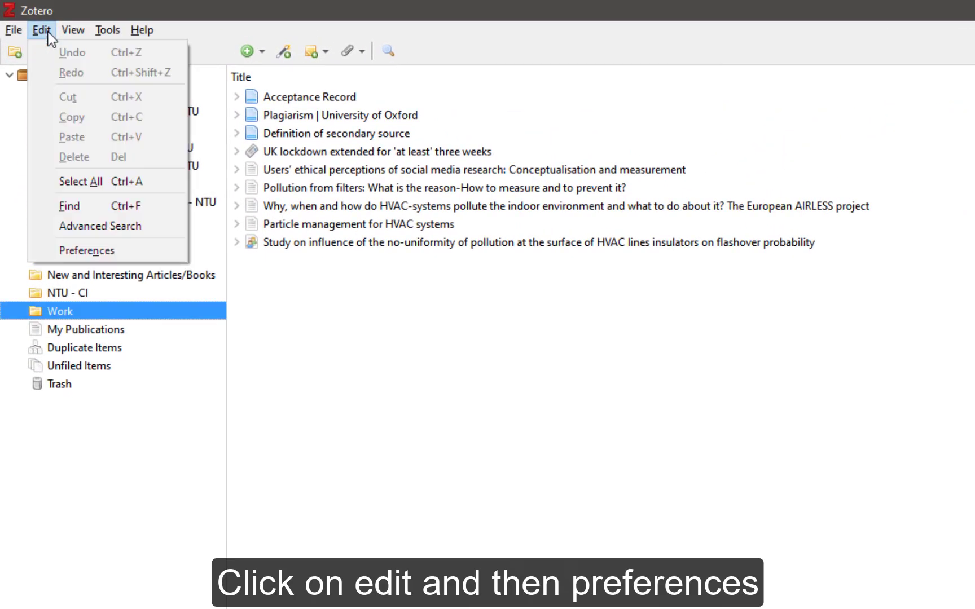
{"action": "left_click", "coordinate": [114, 253]}
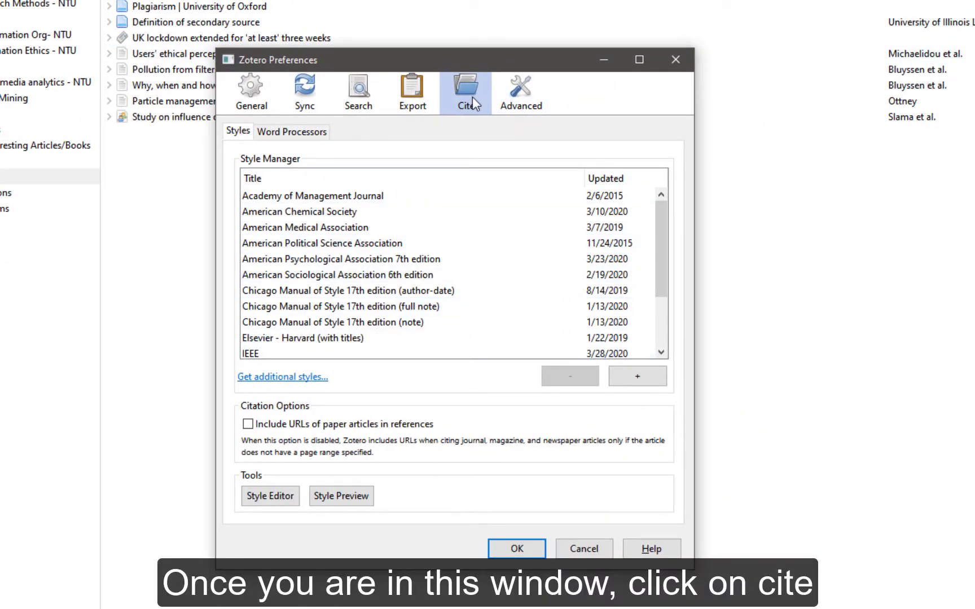
{"action": "left_click", "coordinate": [290, 134]}
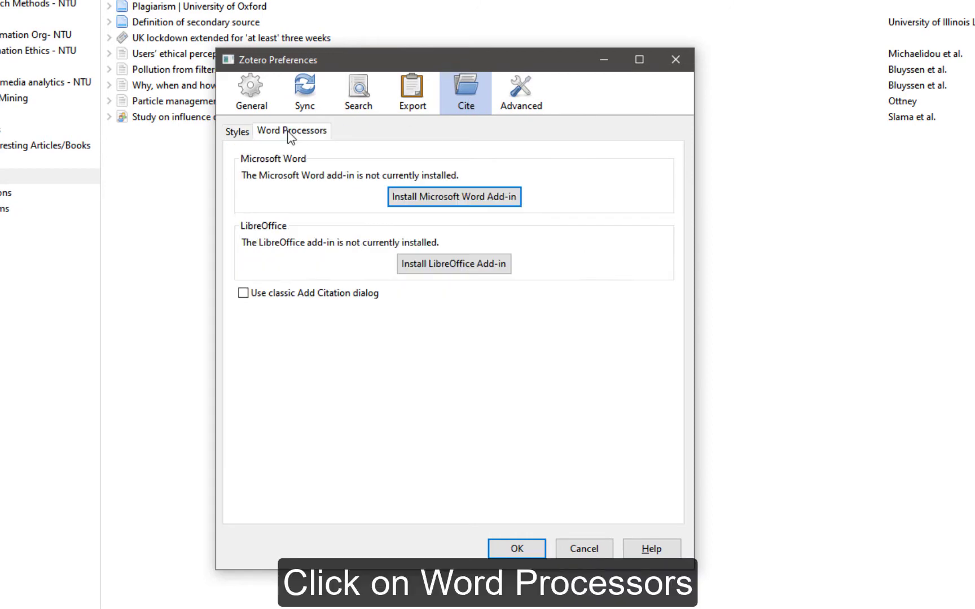
{"action": "left_click", "coordinate": [450, 209]}
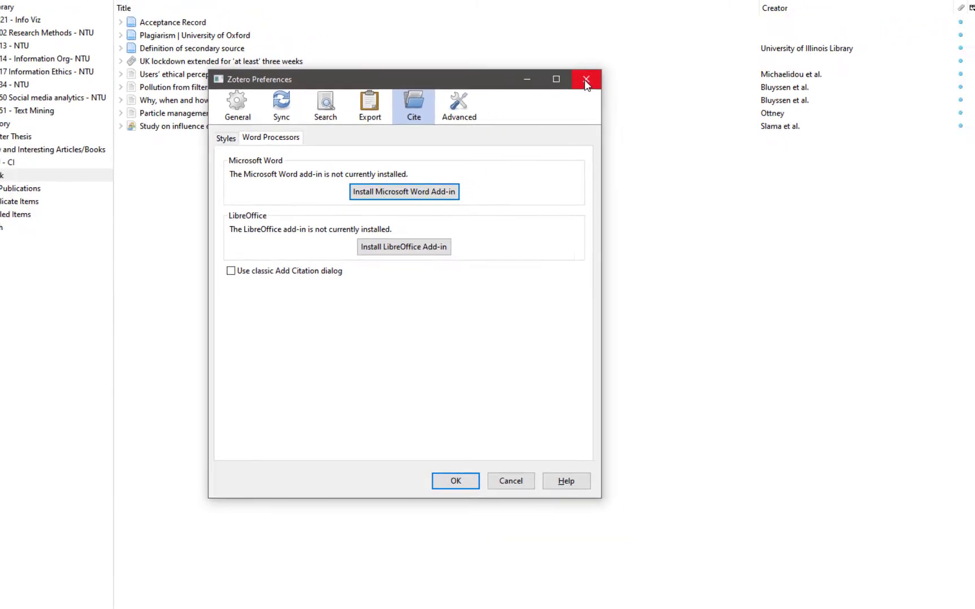
{"action": "left_click", "coordinate": [676, 61]}
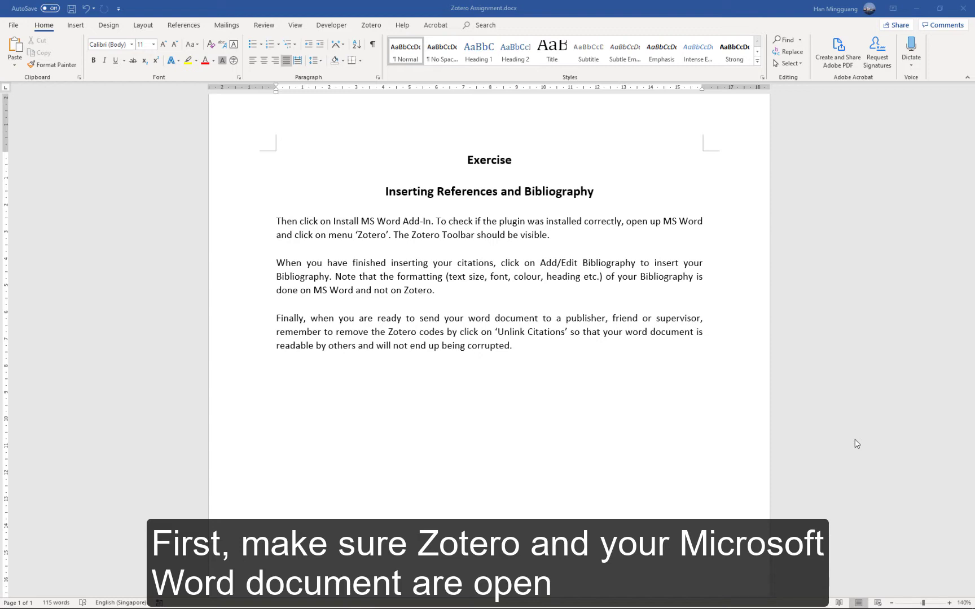
Cite Chua's 1995 book right after 'Zotero' in the first paragraph, found by searching 'chua'.
{"action": "left_click", "coordinate": [389, 236]}
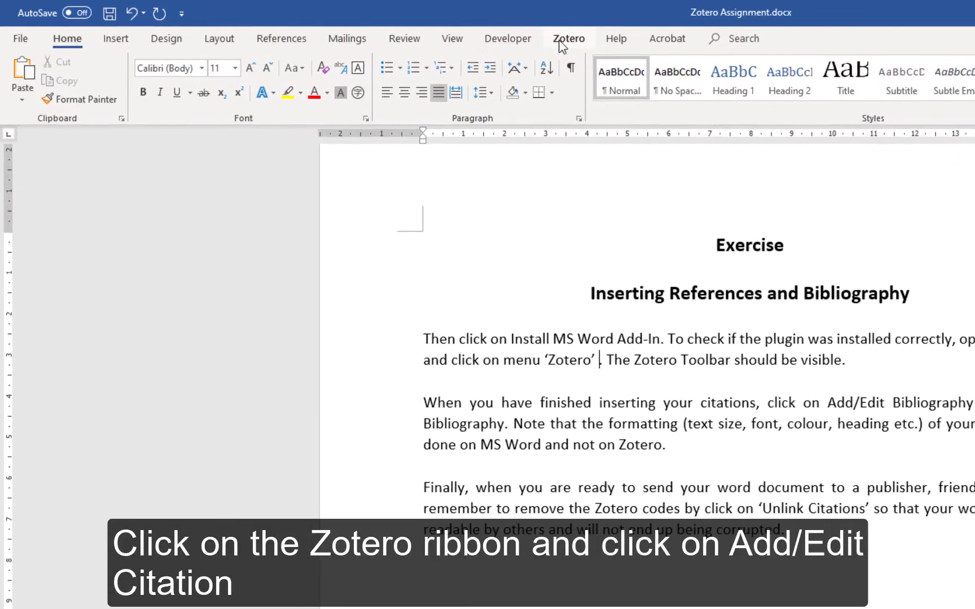
{"action": "left_click", "coordinate": [562, 41]}
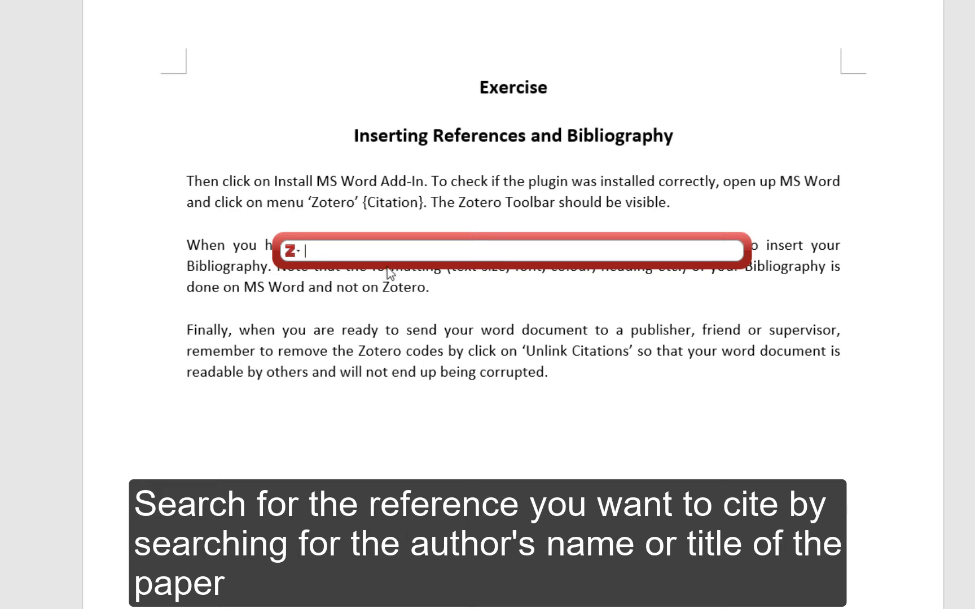
{"action": "type", "text": "chua"}
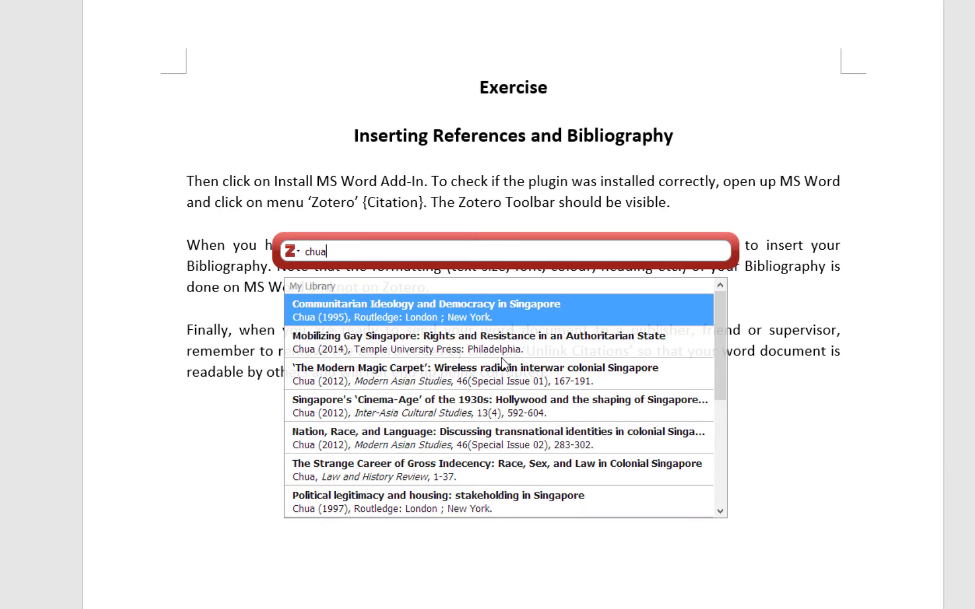
{"action": "left_click", "coordinate": [453, 309]}
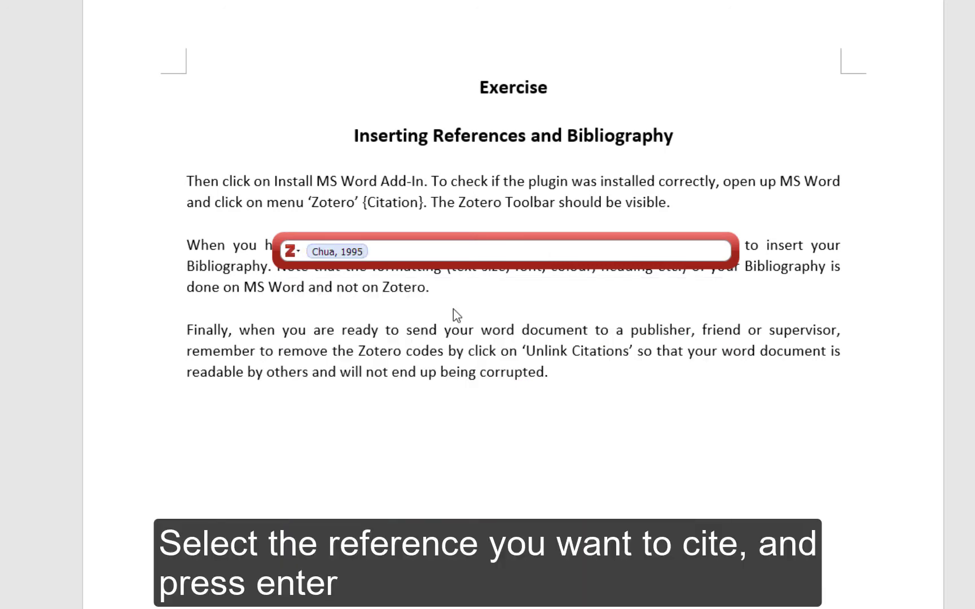
{"action": "key", "text": "Return"}
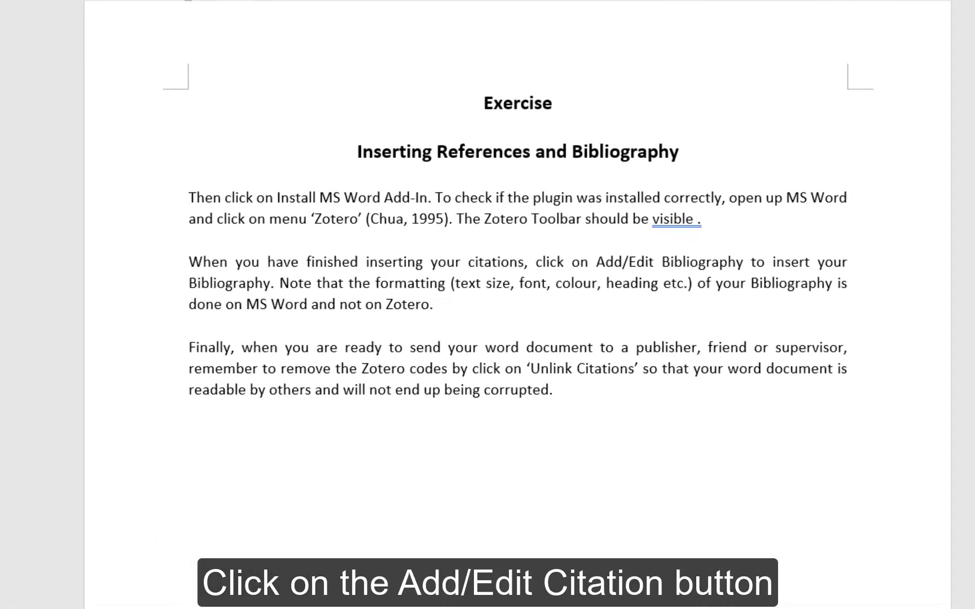
Add a combined citation (B. H. Chua, 1995; L. J. Chua, 2014) after 'visible'.
{"action": "left_click", "coordinate": [135, 0]}
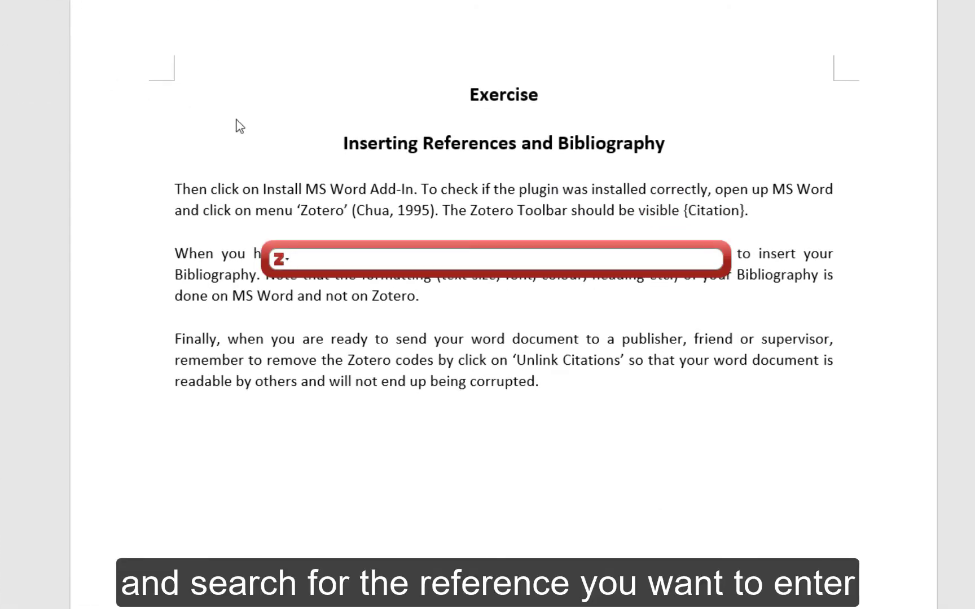
{"action": "type", "text": "chu"}
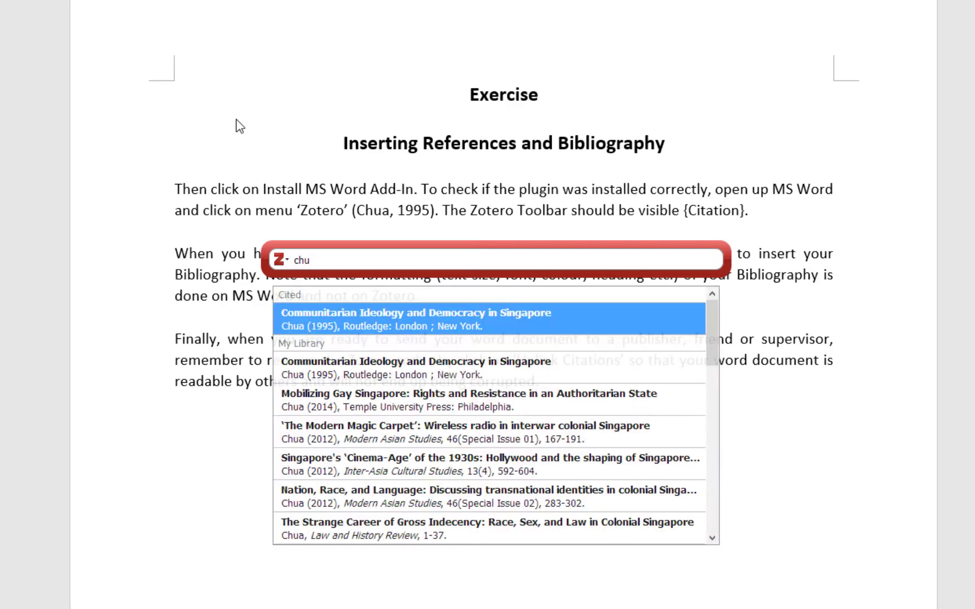
{"action": "left_click", "coordinate": [452, 372]}
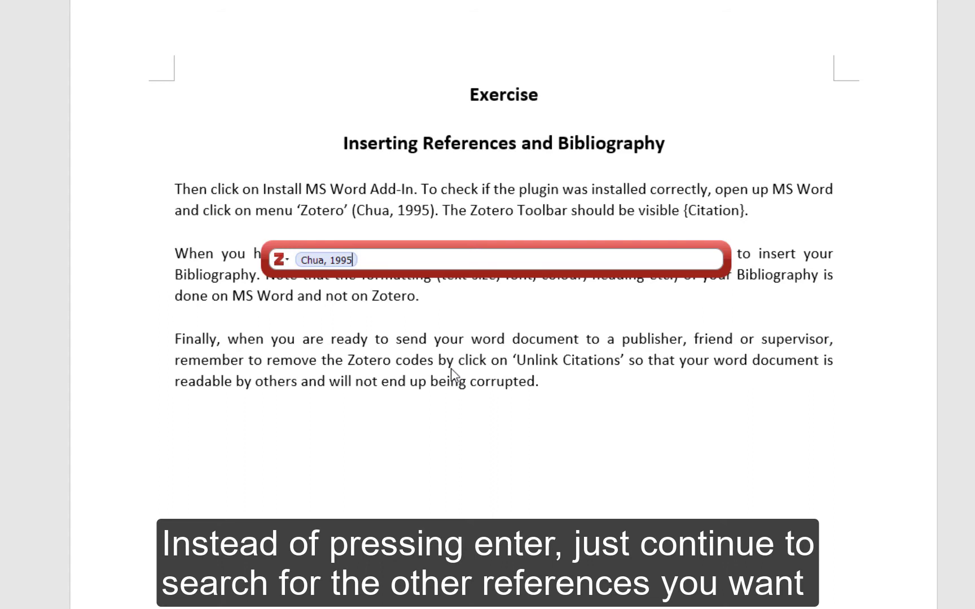
{"action": "type", "text": "chua"}
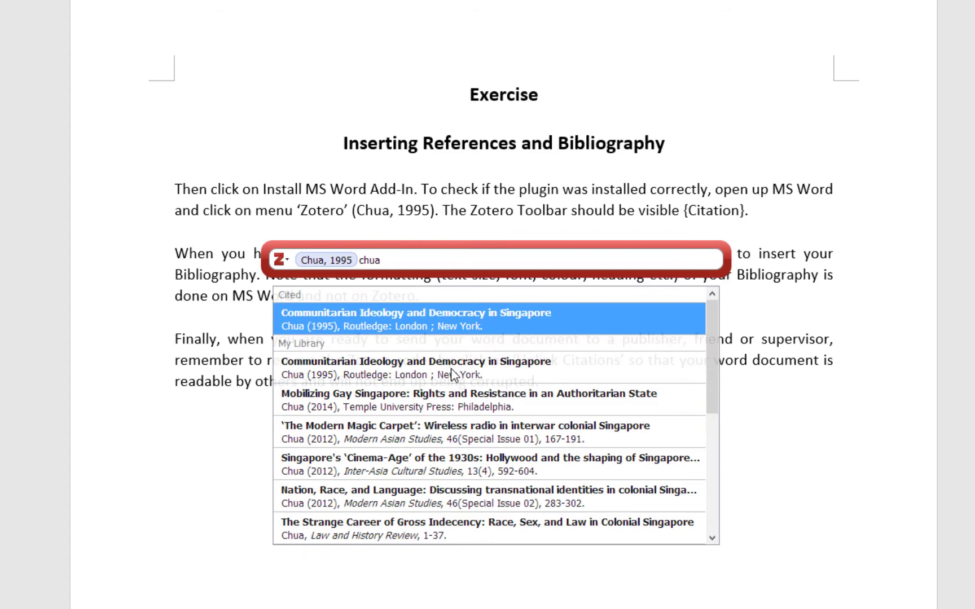
{"action": "left_click", "coordinate": [459, 405]}
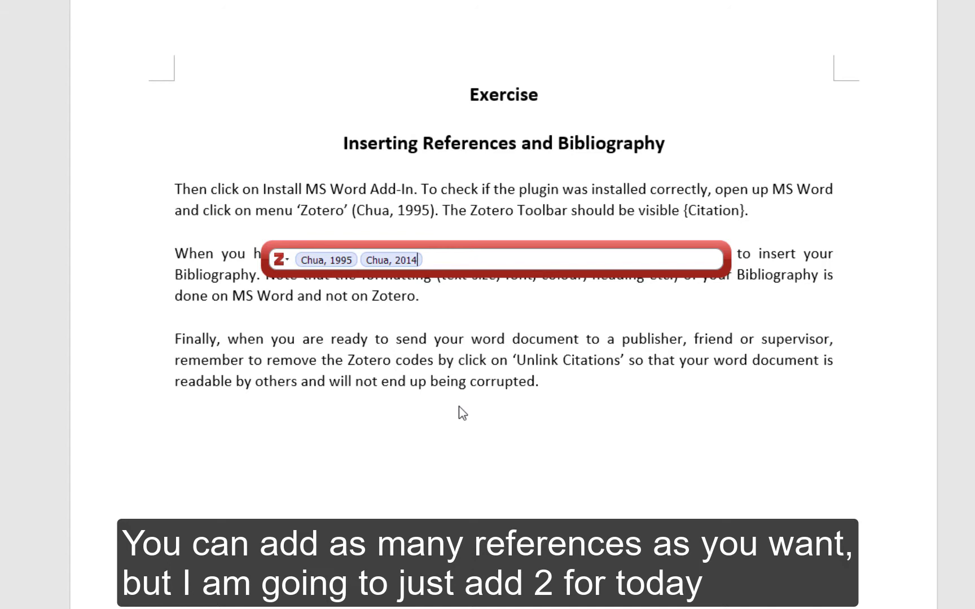
{"action": "key", "text": "Return"}
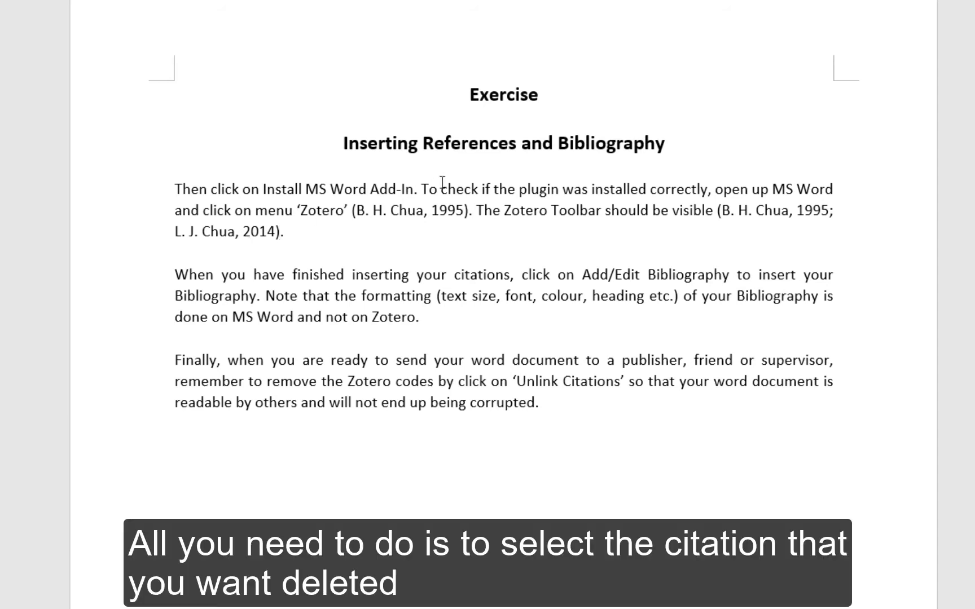
Delete the (B. H. Chua, 1995) citation field and type an apostrophe in its place.
{"action": "left_click", "coordinate": [464, 210]}
{"action": "key", "text": "Right"}
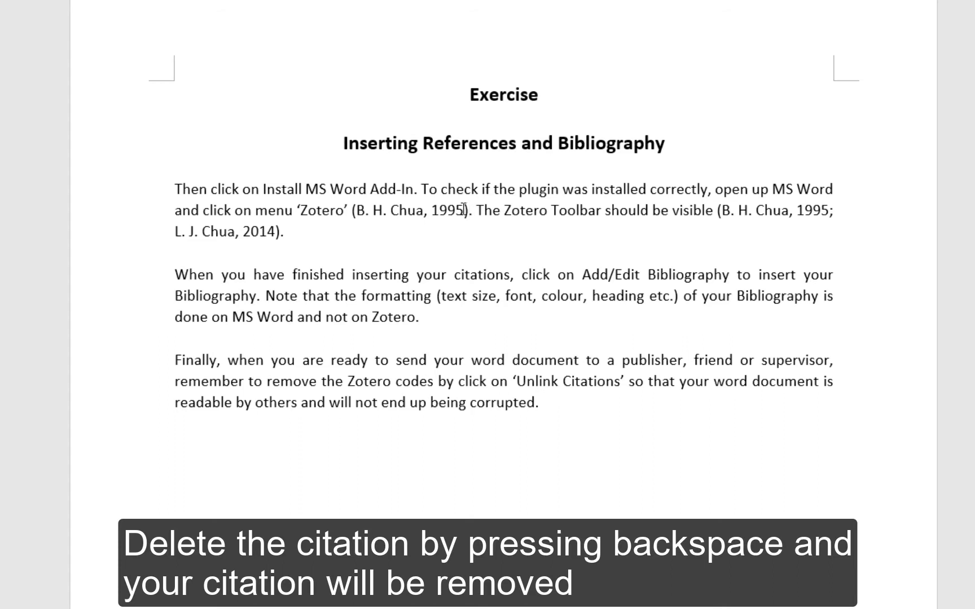
{"action": "key", "text": "BackSpace"}
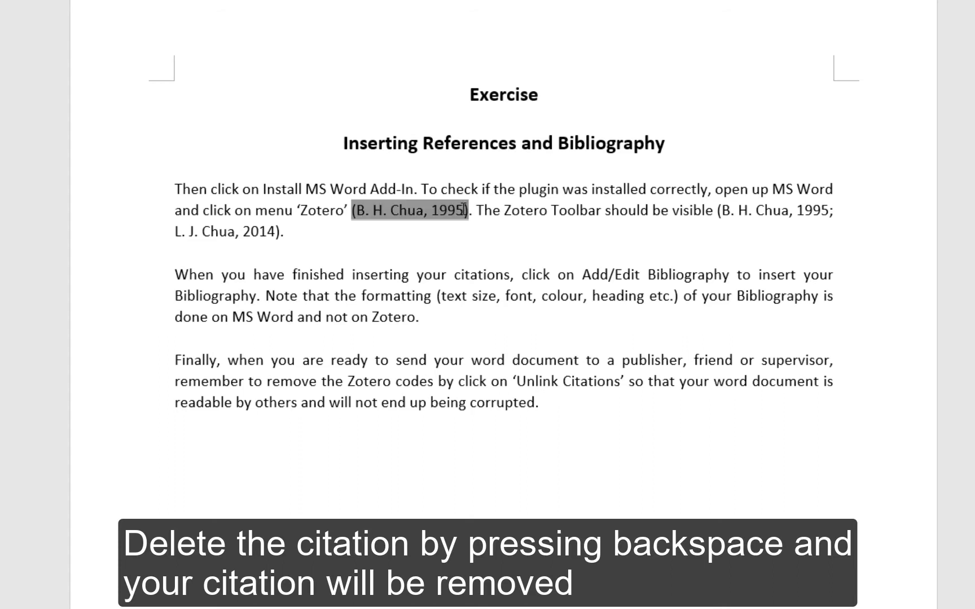
{"action": "key", "text": "BackSpace"}
{"action": "key", "text": "BackSpace"}
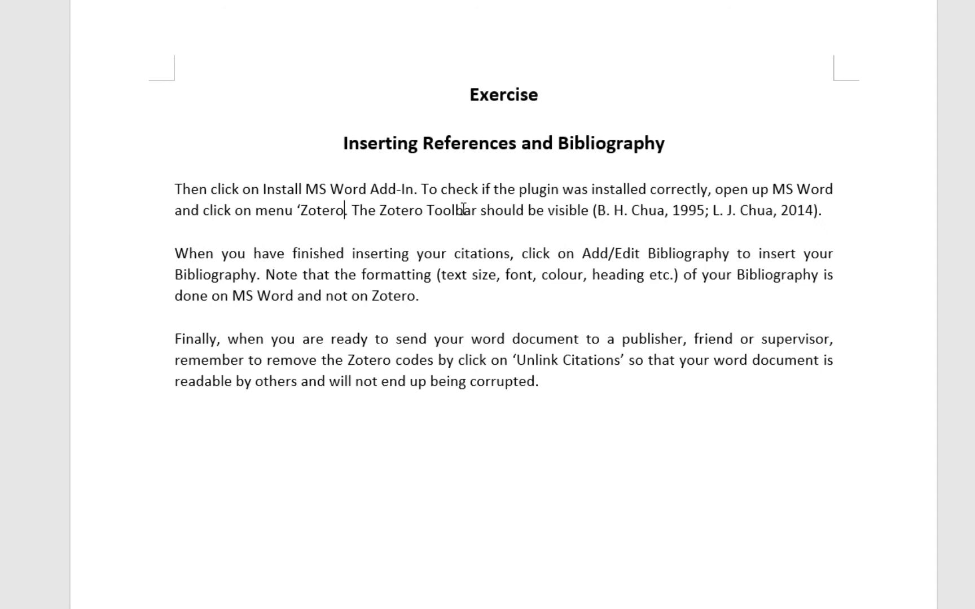
{"action": "type", "text": "'"}
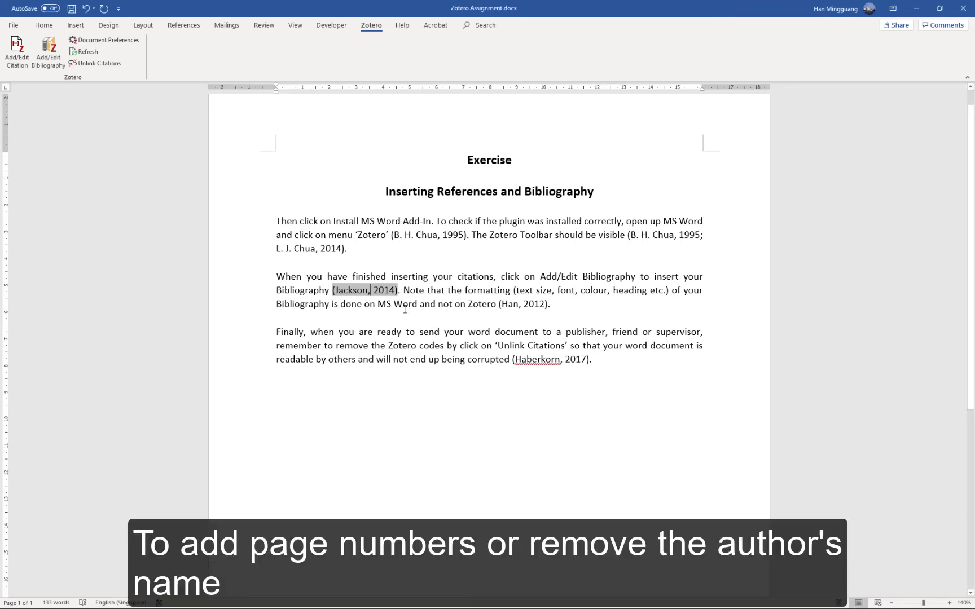
Give the Jackson citation in the second paragraph page 15, making it (Jackson, 2014, p. 15).
{"action": "left_click", "coordinate": [376, 277]}
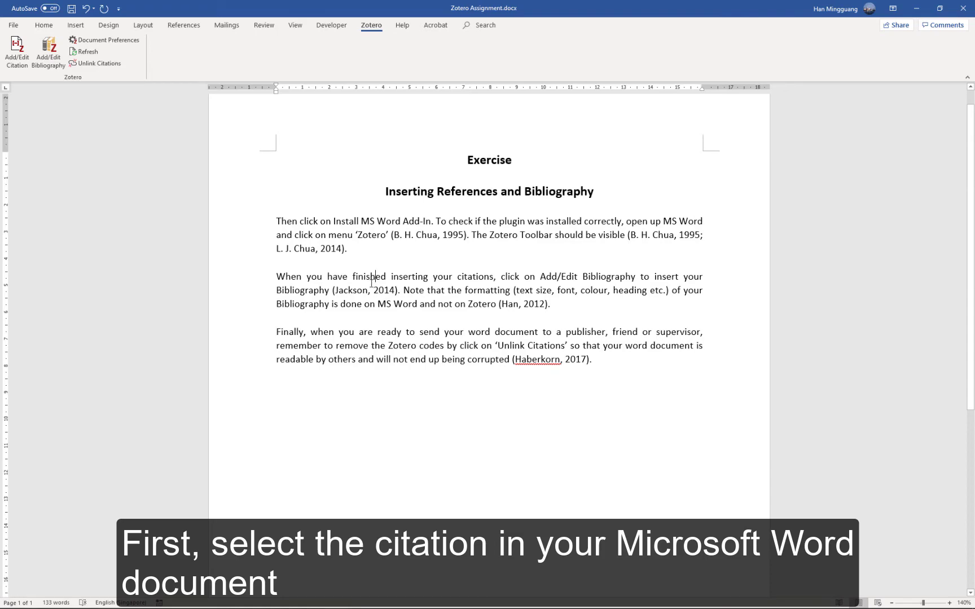
{"action": "left_click", "coordinate": [359, 295]}
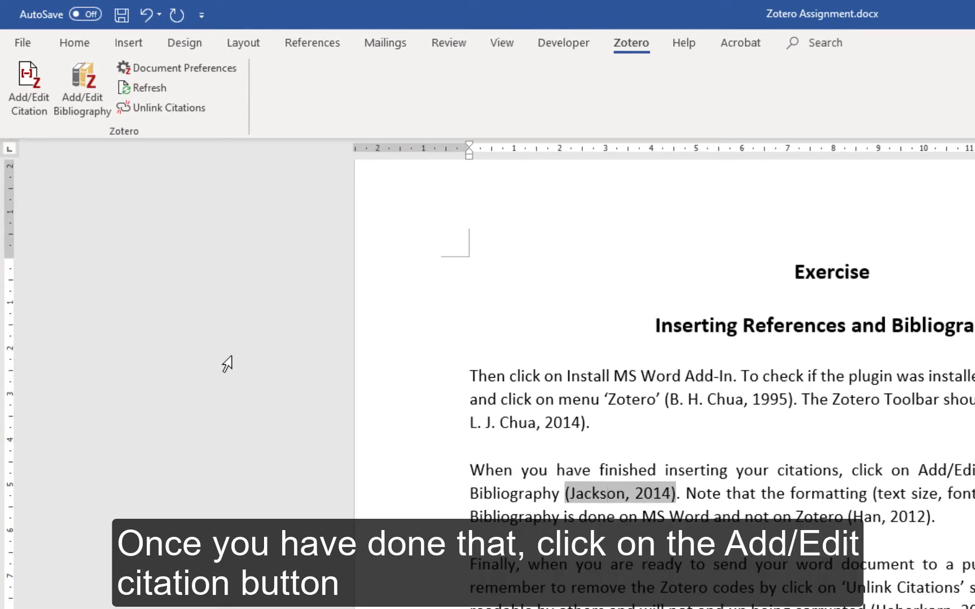
{"action": "left_click", "coordinate": [40, 101]}
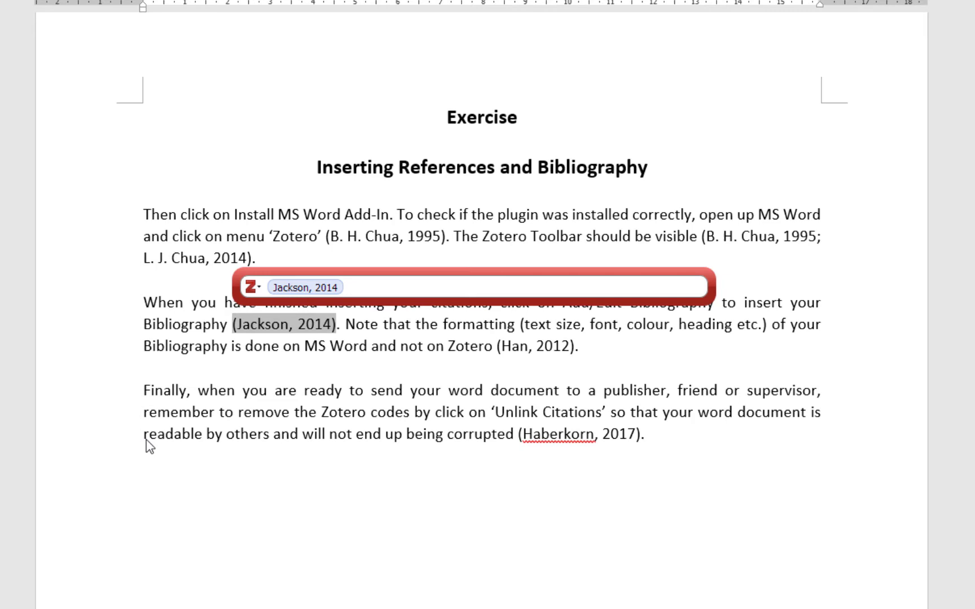
{"action": "left_click", "coordinate": [291, 288]}
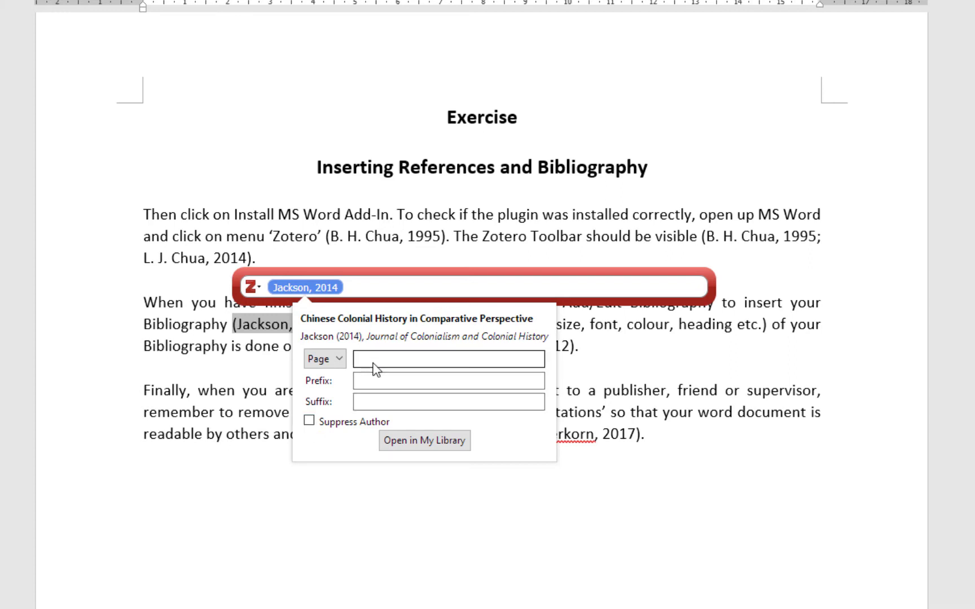
{"action": "left_click", "coordinate": [374, 362]}
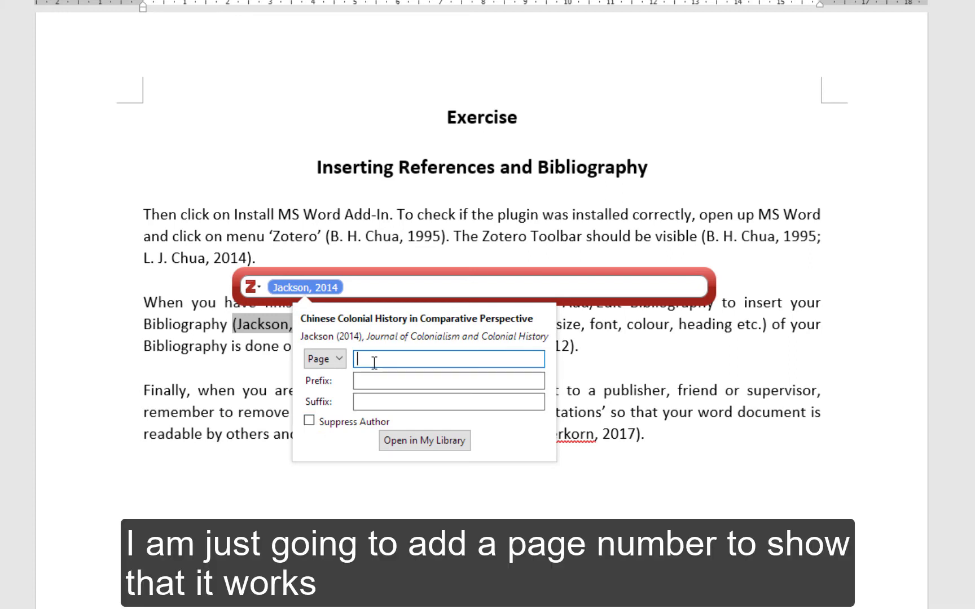
{"action": "type", "text": "15"}
{"action": "key", "text": "Return"}
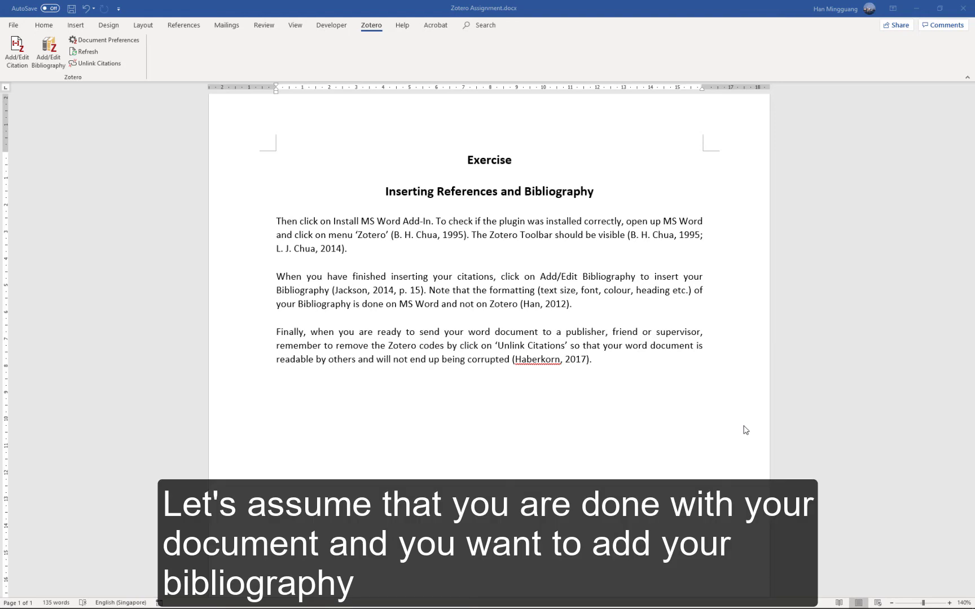
Insert the Zotero bibliography on the empty line below the last paragraph.
{"action": "left_click", "coordinate": [370, 400]}
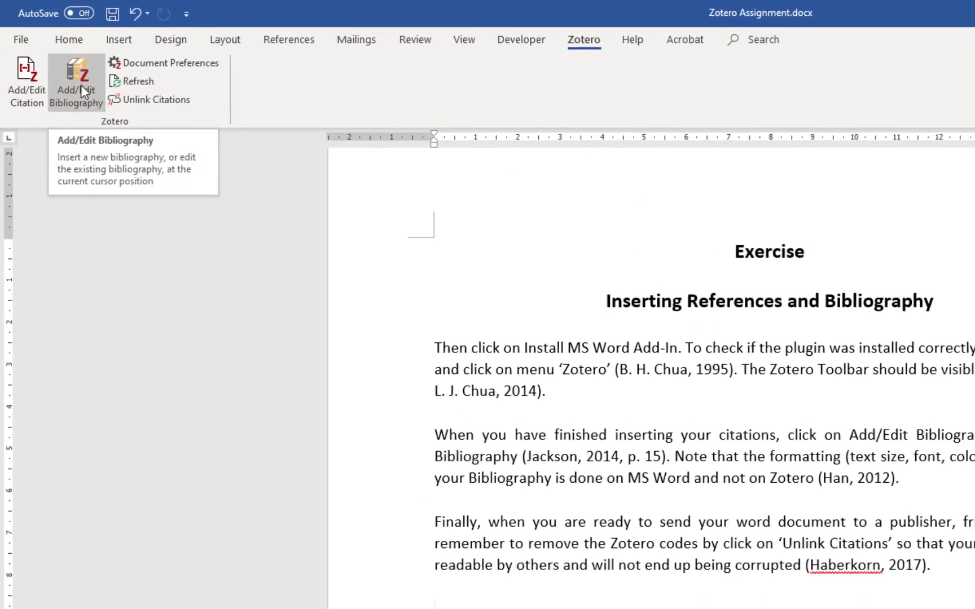
{"action": "left_click", "coordinate": [84, 87]}
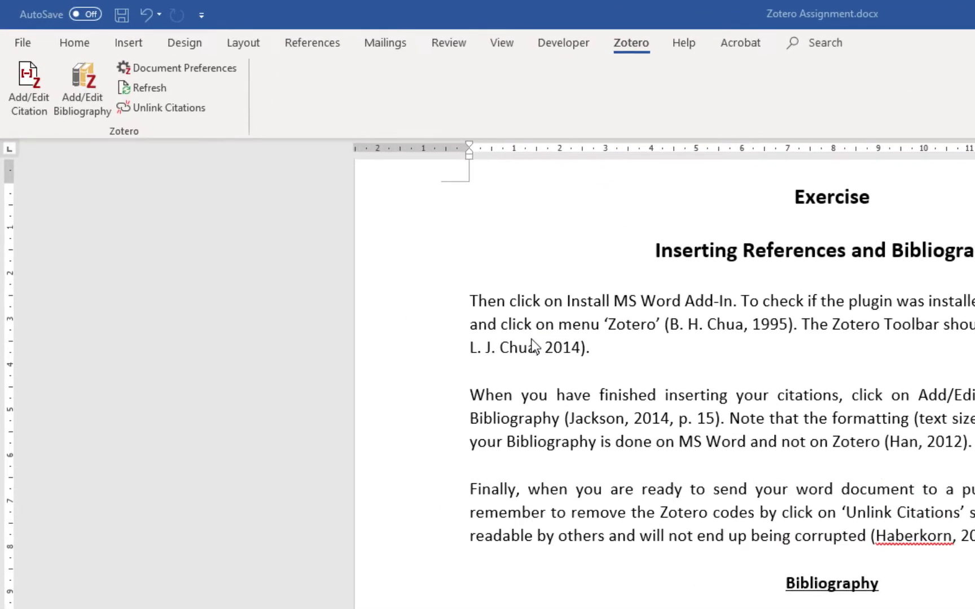
Browse Zotero's repository of additional citation styles from Document Preferences, then close it.
{"action": "left_click", "coordinate": [205, 68]}
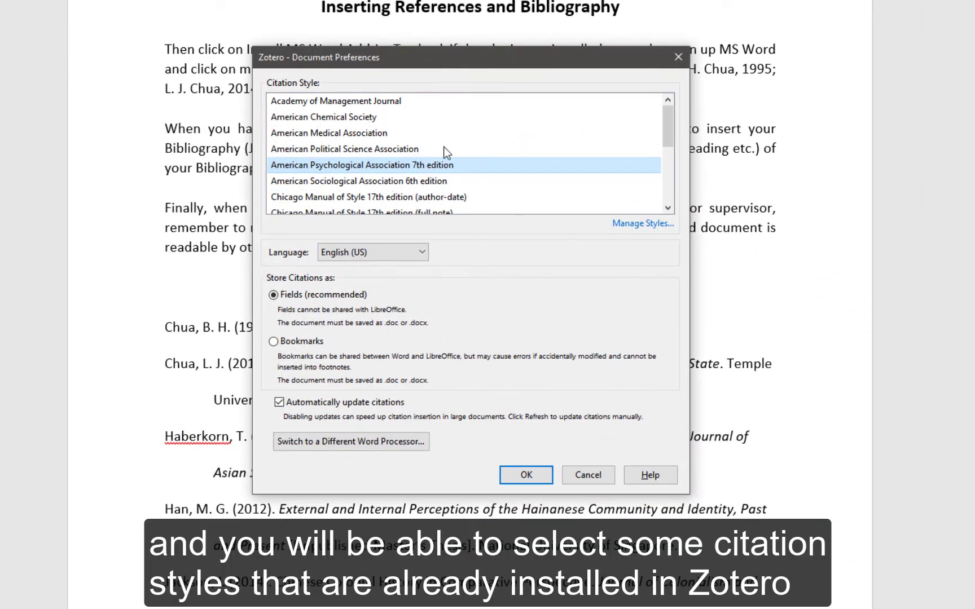
{"action": "scroll", "coordinate": [446, 152], "scroll_direction": "down", "scroll_amount": 3}
{"action": "scroll", "coordinate": [447, 152], "scroll_direction": "up", "scroll_amount": 3}
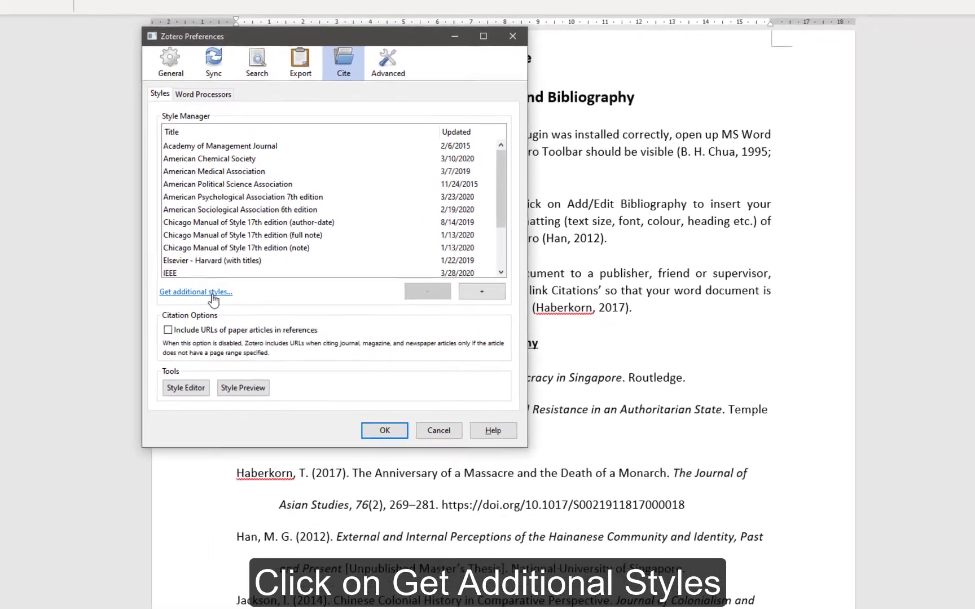
{"action": "left_click", "coordinate": [308, 361]}
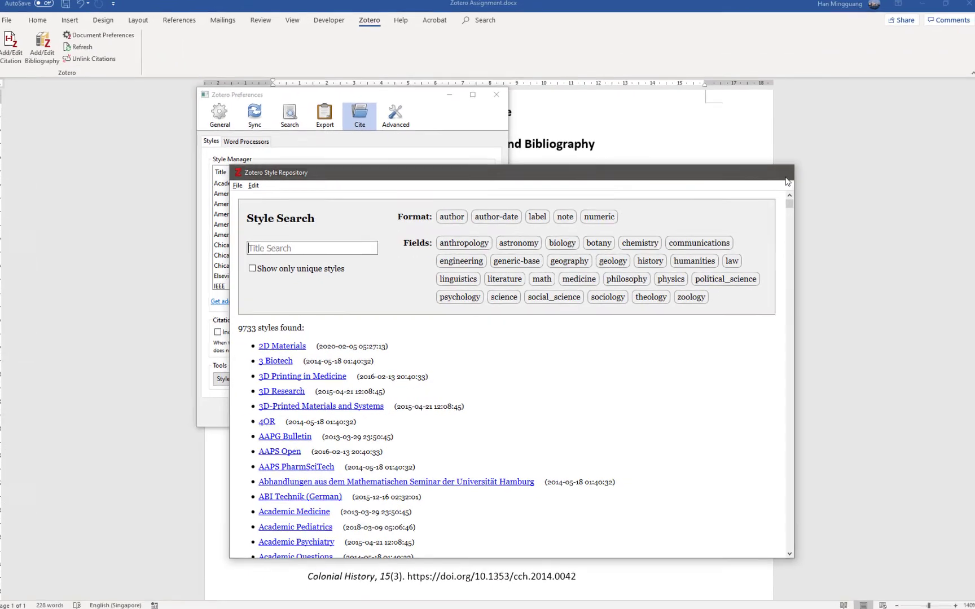
{"action": "left_click", "coordinate": [819, 145]}
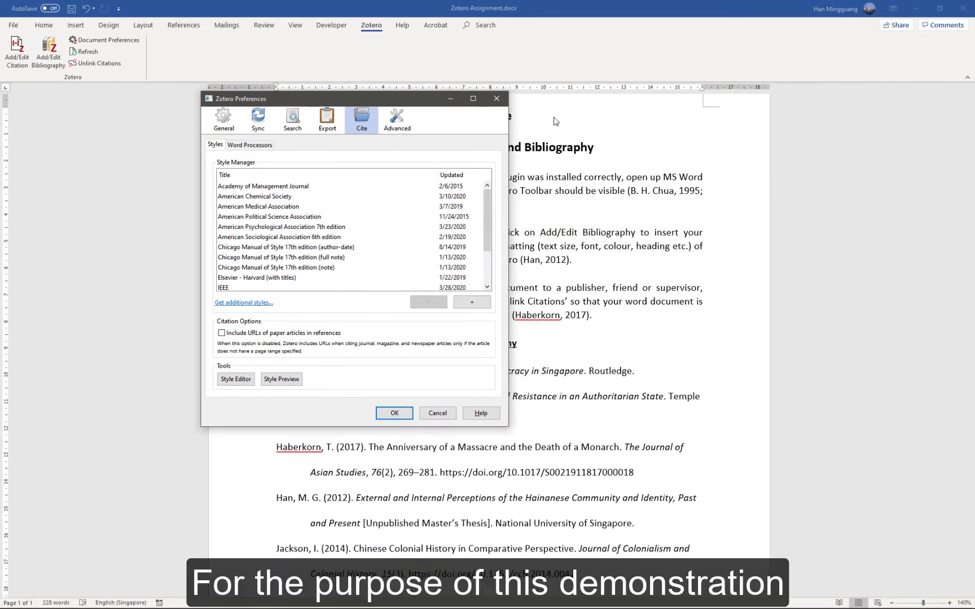
{"action": "left_click", "coordinate": [494, 58]}
Switch the document's citation style to IEEE and apply it.
{"action": "left_click", "coordinate": [104, 40]}
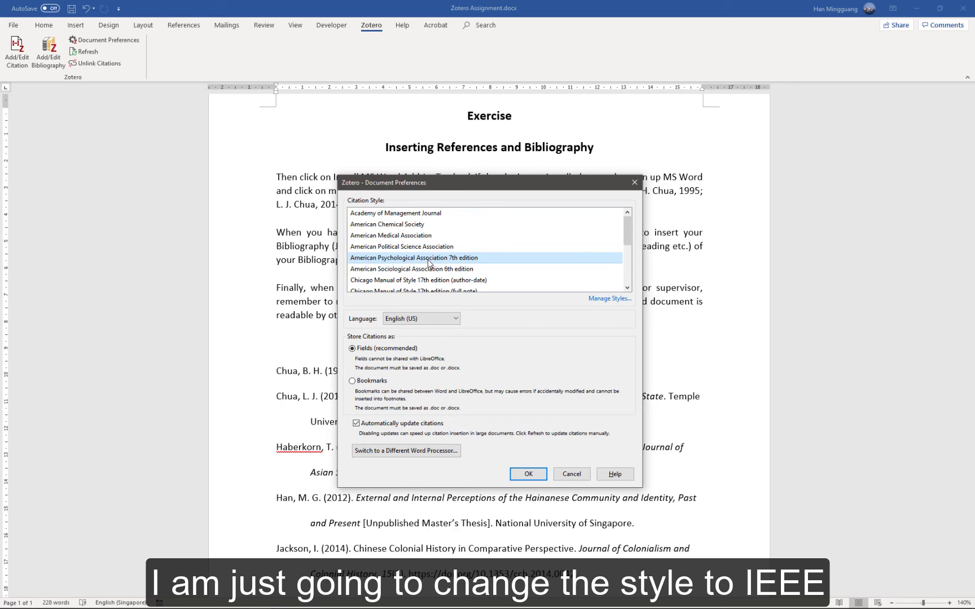
{"action": "scroll", "coordinate": [429, 262], "scroll_direction": "down", "scroll_amount": 2}
{"action": "left_click", "coordinate": [357, 260]}
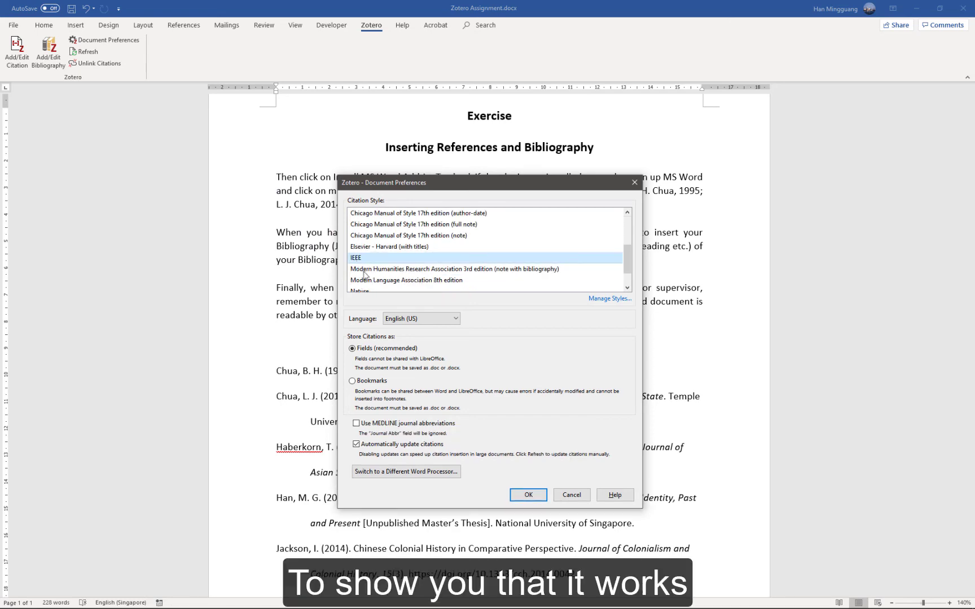
{"action": "left_click", "coordinate": [527, 495]}
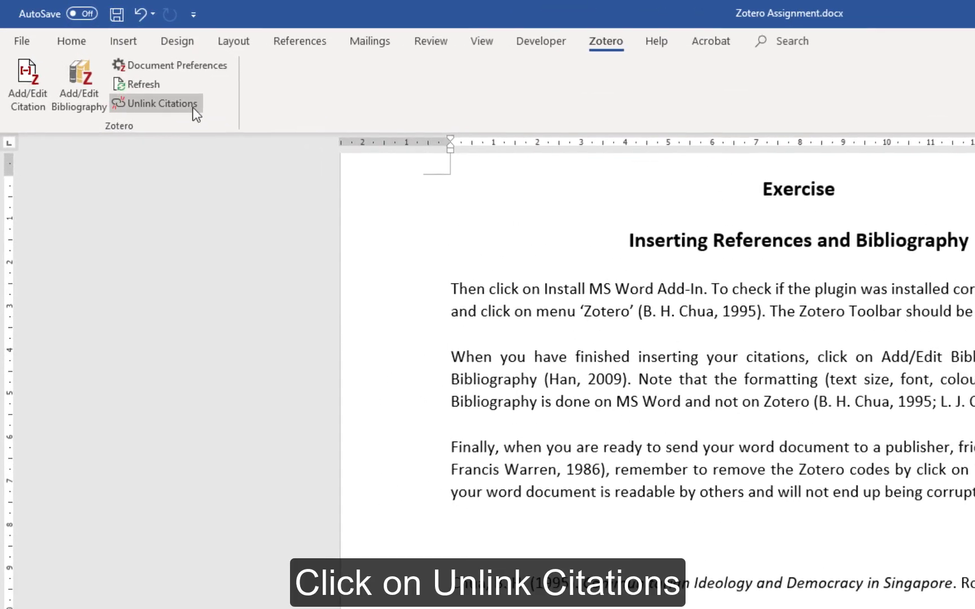
Unlink all Zotero citations and the bibliography to plain text, then go to Save As.
{"action": "left_click", "coordinate": [193, 107]}
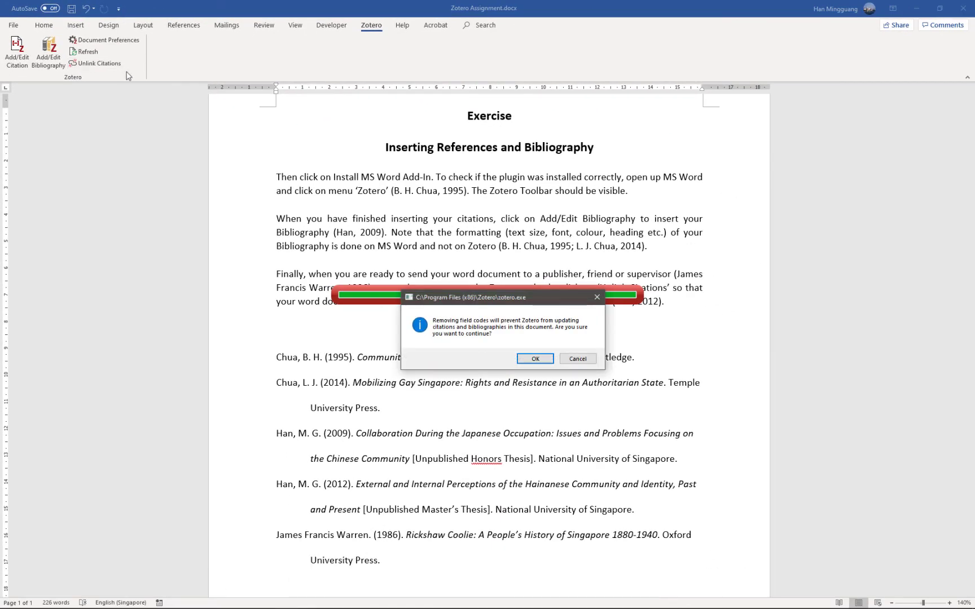
{"action": "left_click", "coordinate": [535, 359]}
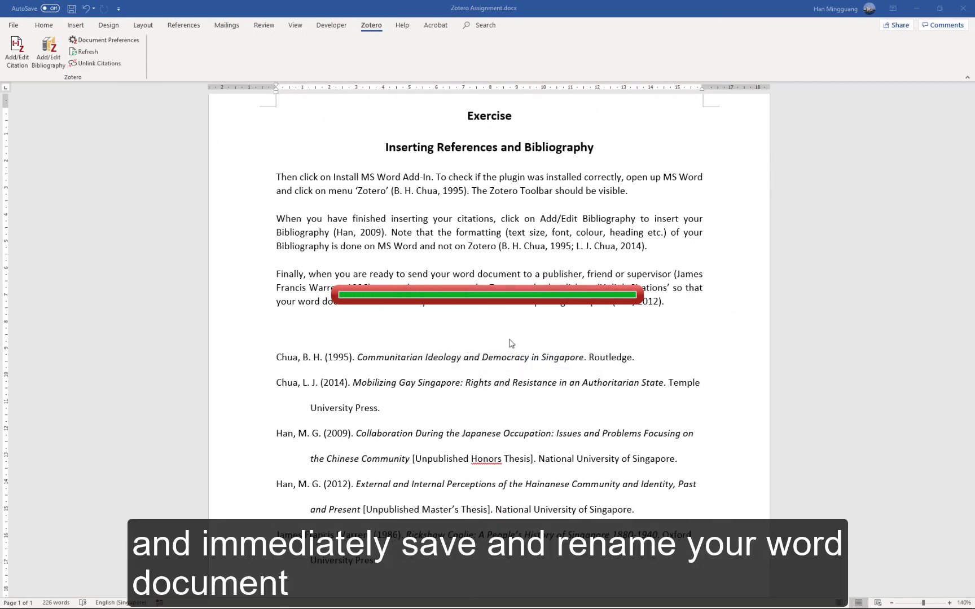
{"action": "left_click", "coordinate": [15, 28]}
{"action": "left_click", "coordinate": [56, 161]}
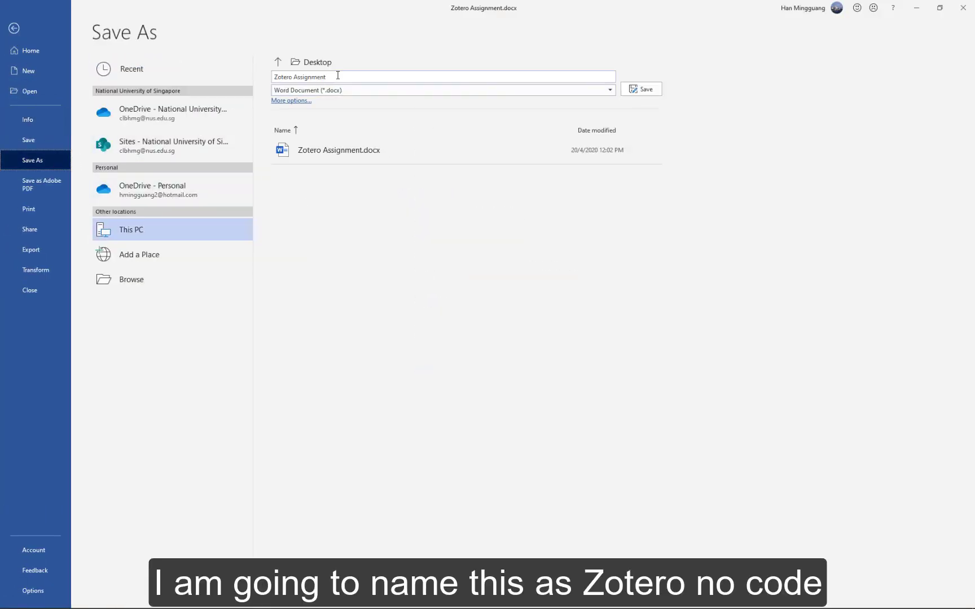
Save the document as 'Zotero Assignment - No code.docx' on the Desktop.
{"action": "left_click", "coordinate": [337, 75]}
{"action": "left_click", "coordinate": [338, 75]}
{"action": "type", "text": "- No"}
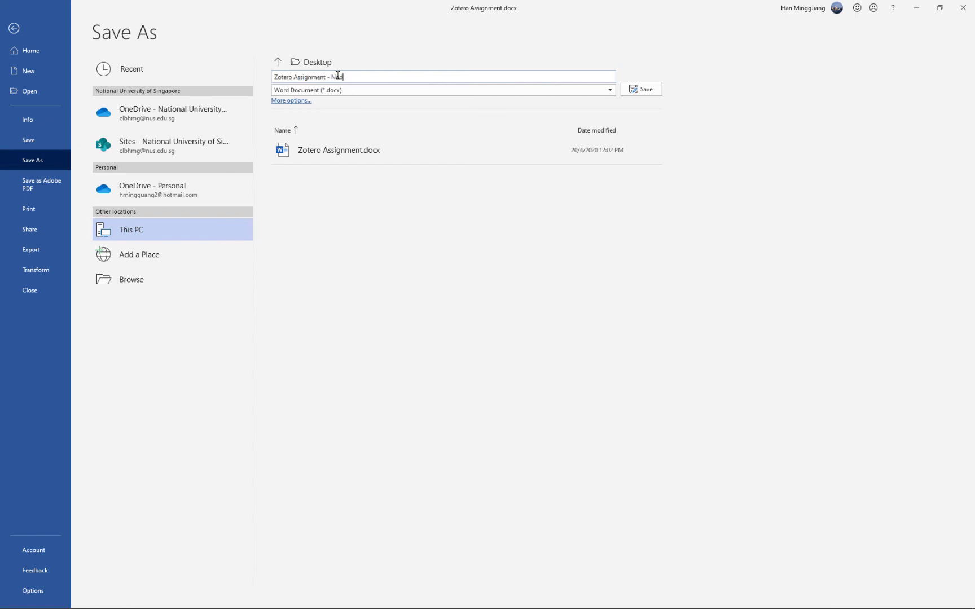
{"action": "type", "text": " code"}
{"action": "key", "text": "Return"}
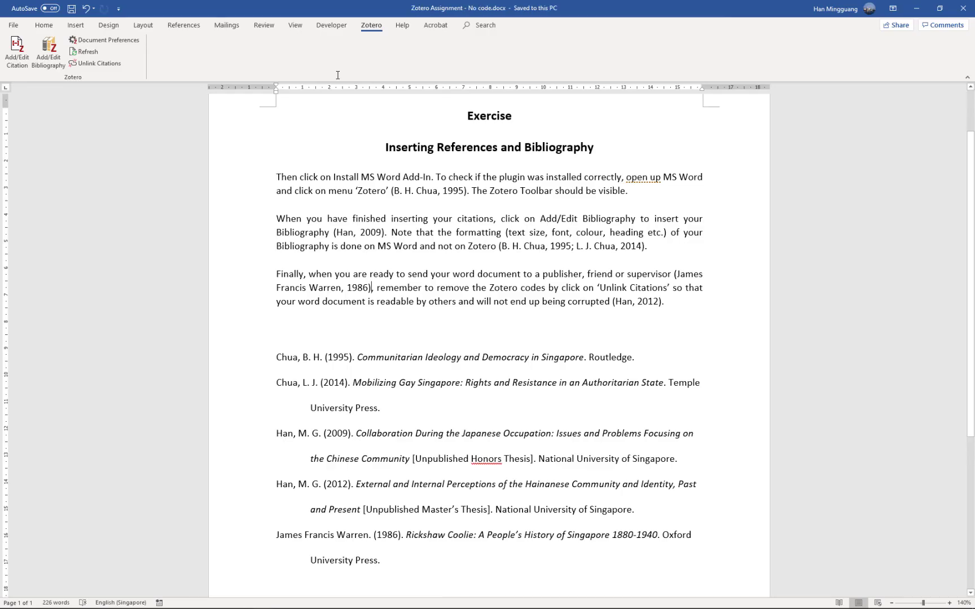